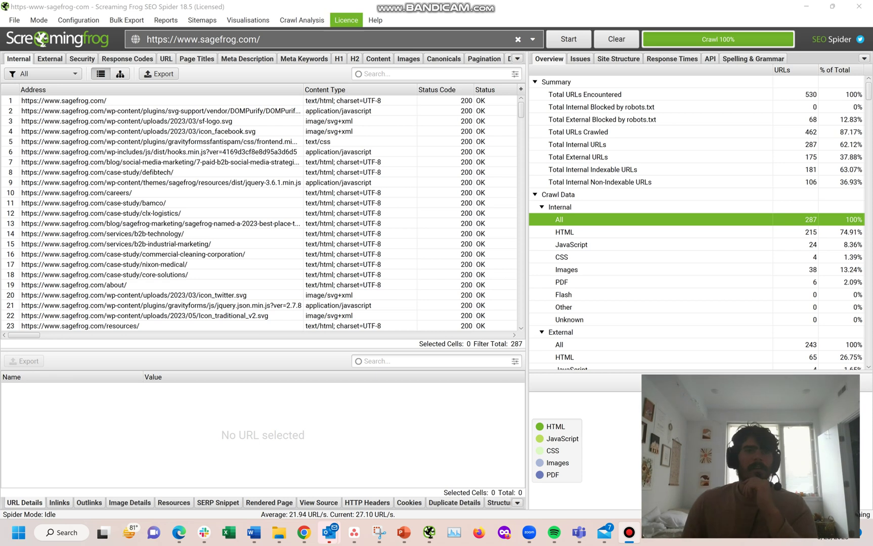
Open the Custom Search configuration and add a new search filter.
{"action": "left_click", "coordinate": [78, 20]}
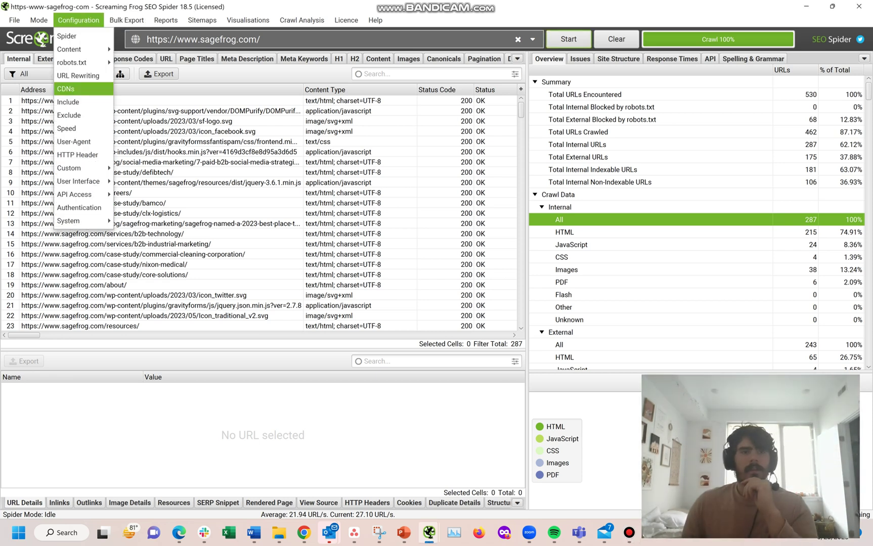
{"action": "mouse_move", "coordinate": [76, 168]}
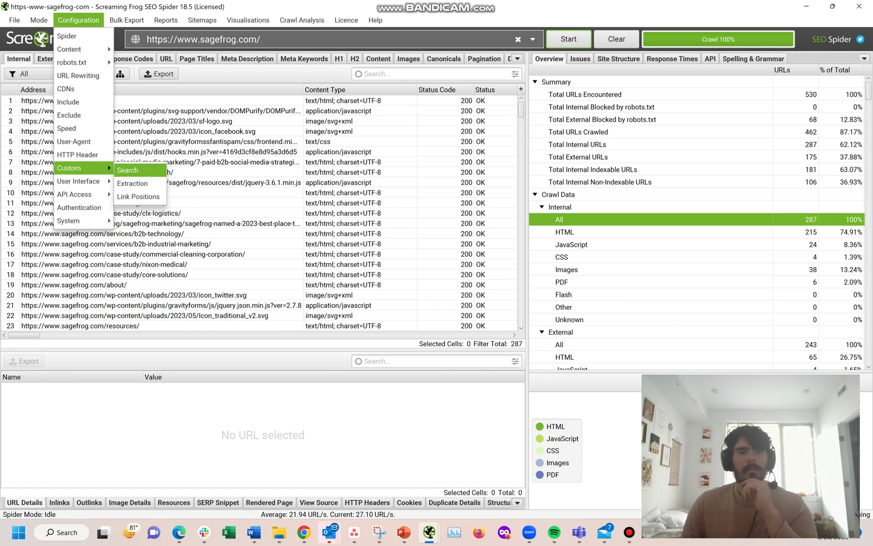
{"action": "mouse_move", "coordinate": [76, 50]}
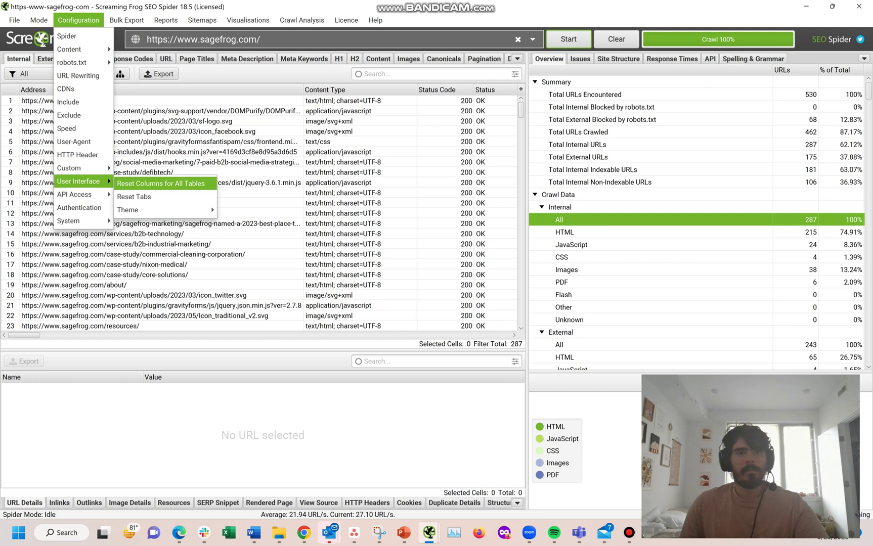
{"action": "left_click", "coordinate": [128, 171]}
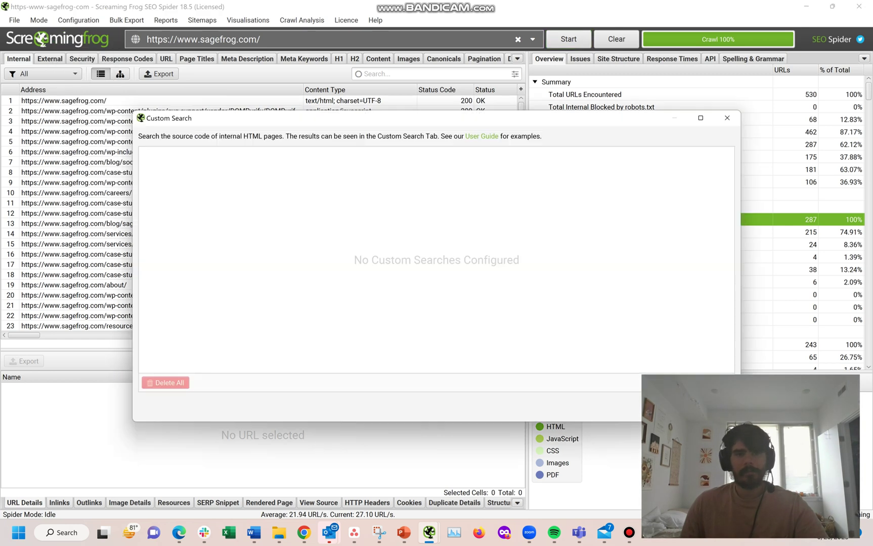
{"action": "left_click", "coordinate": [714, 383]}
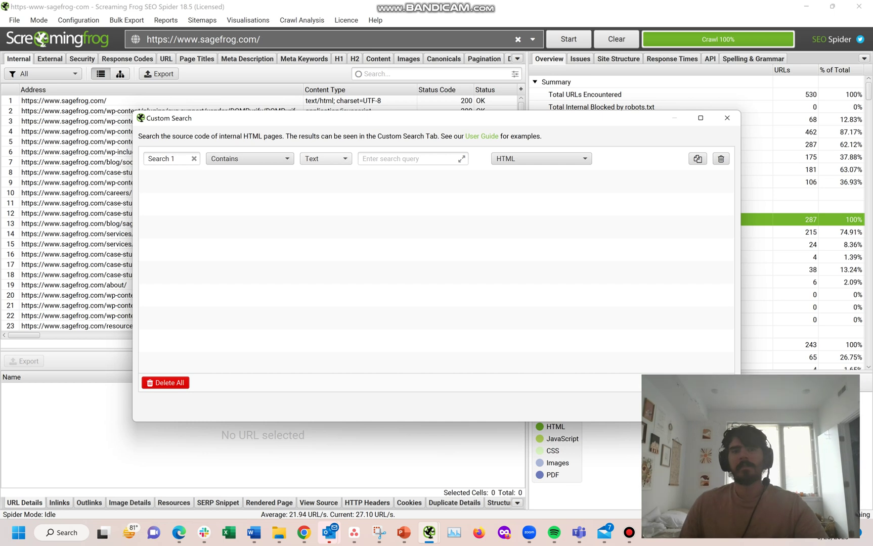
Configure the custom search to find pages containing the text "Brand Awareness" within Page Text No Anchors, and confirm the settings.
{"action": "left_click", "coordinate": [325, 158]}
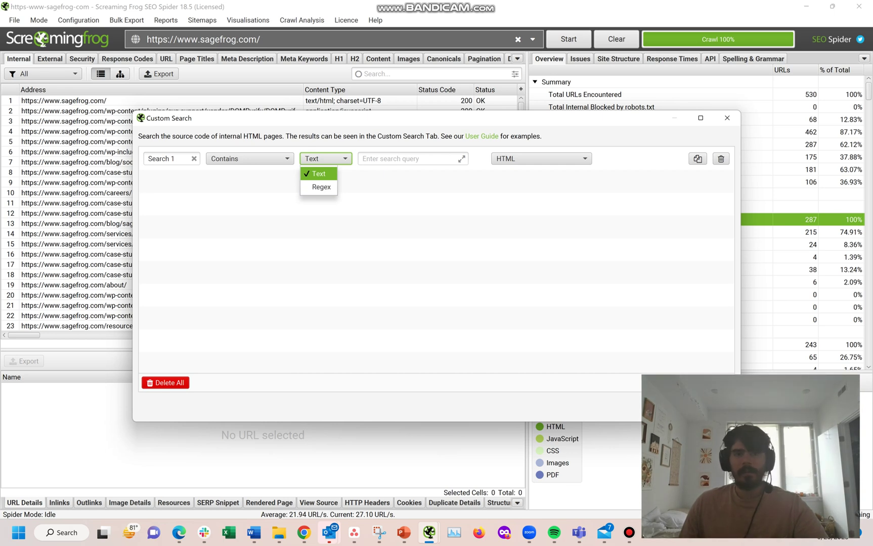
{"action": "left_click", "coordinate": [386, 202]}
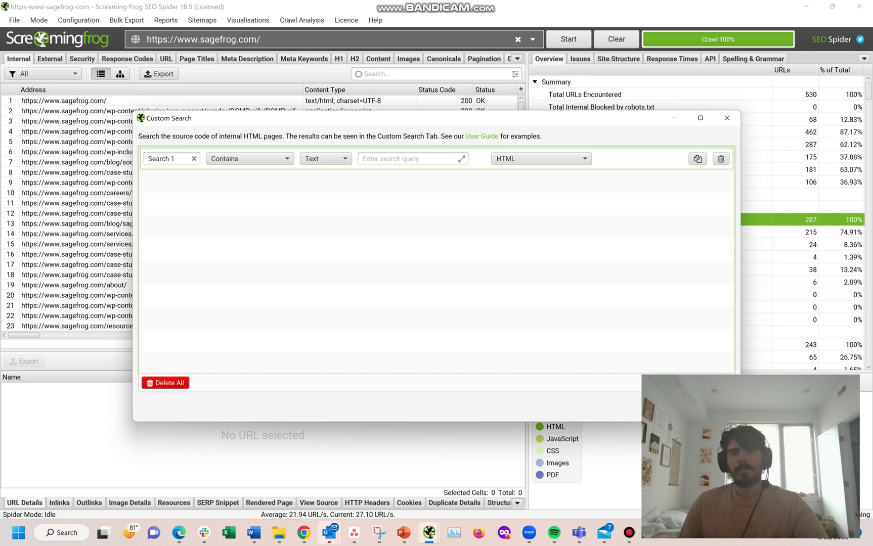
{"action": "left_click", "coordinate": [409, 159]}
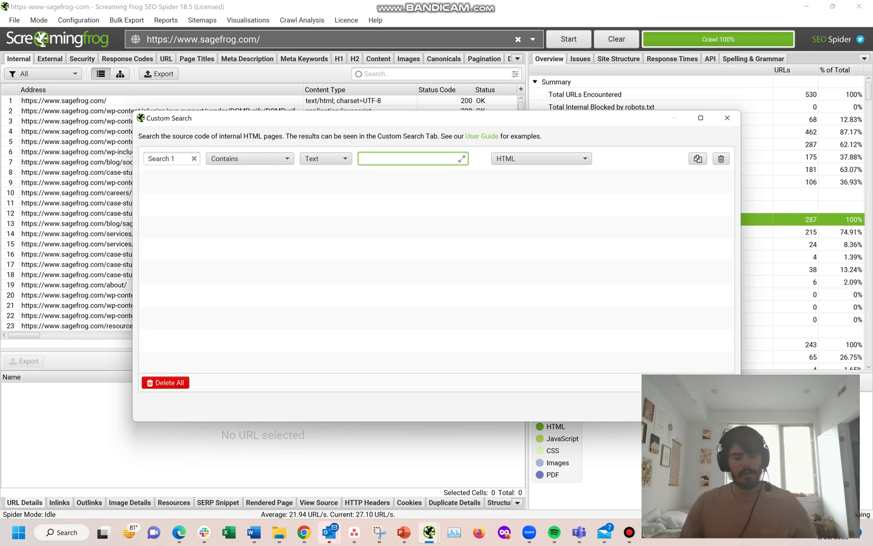
{"action": "type", "text": "Brand Awareness"}
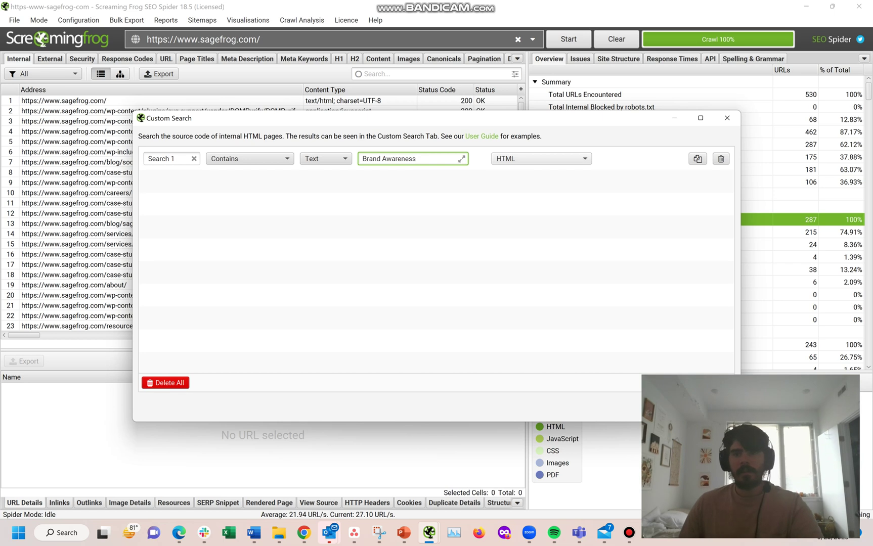
{"action": "left_click", "coordinate": [542, 159]}
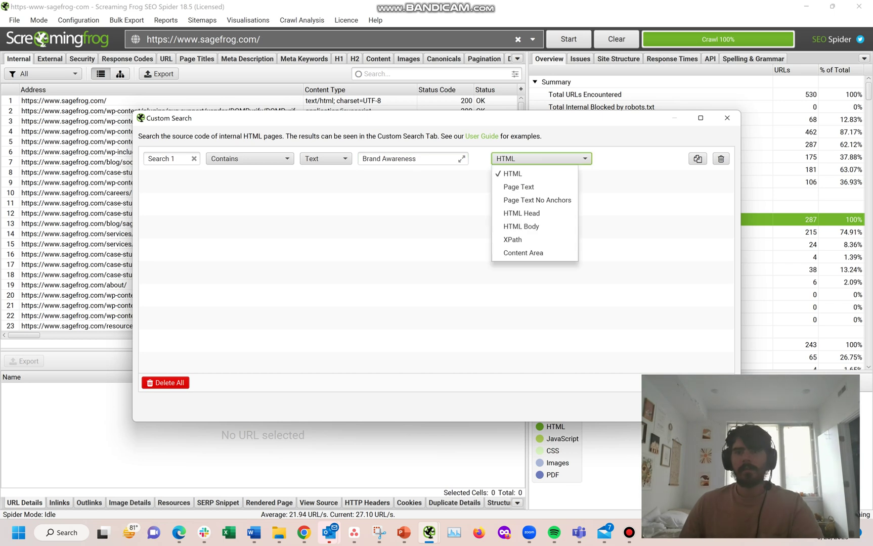
{"action": "key", "text": "Return"}
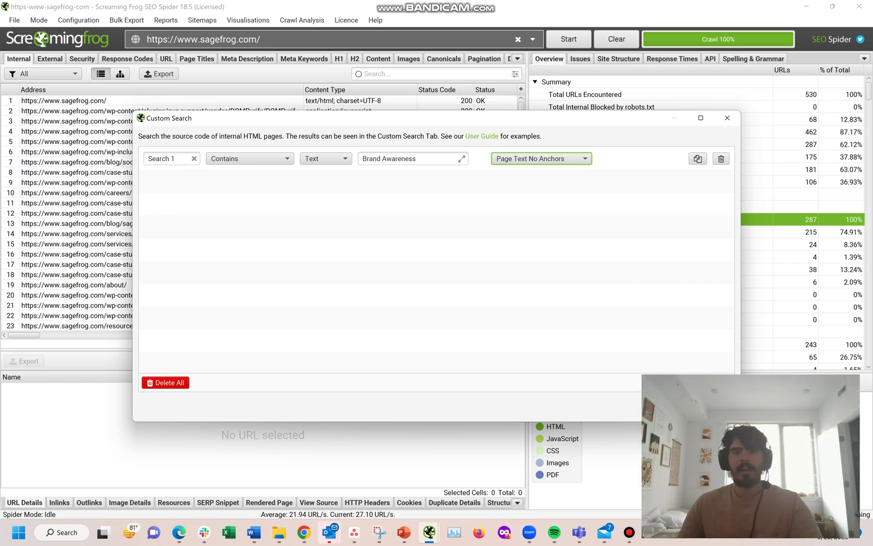
{"action": "left_click", "coordinate": [676, 407]}
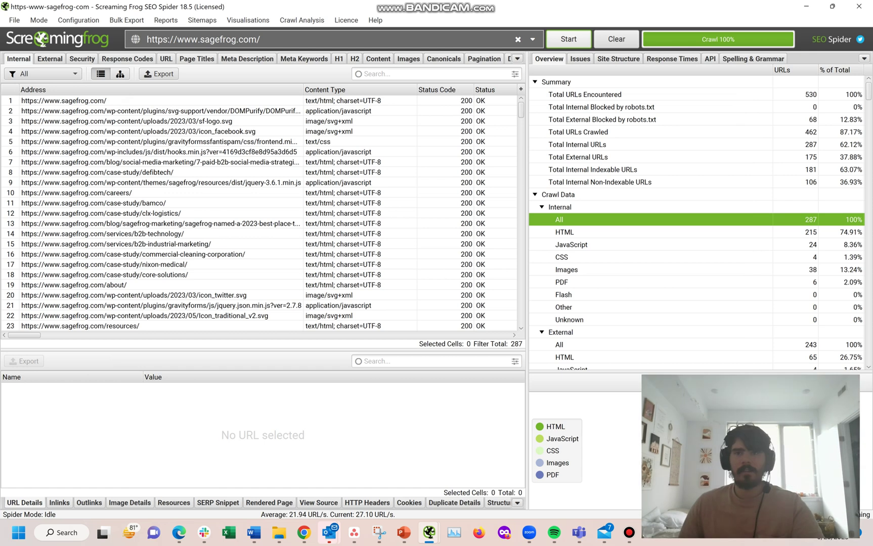
{"action": "left_click", "coordinate": [569, 39]}
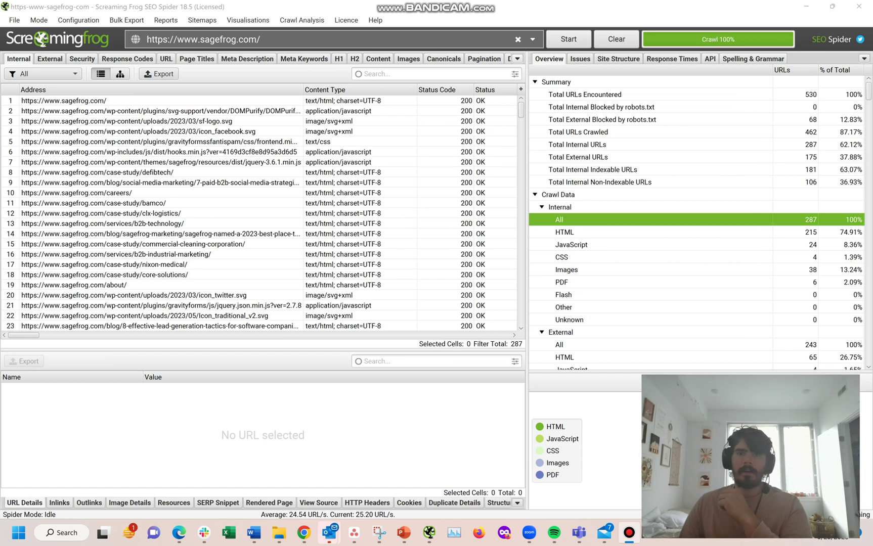
{"action": "left_click", "coordinate": [517, 58]}
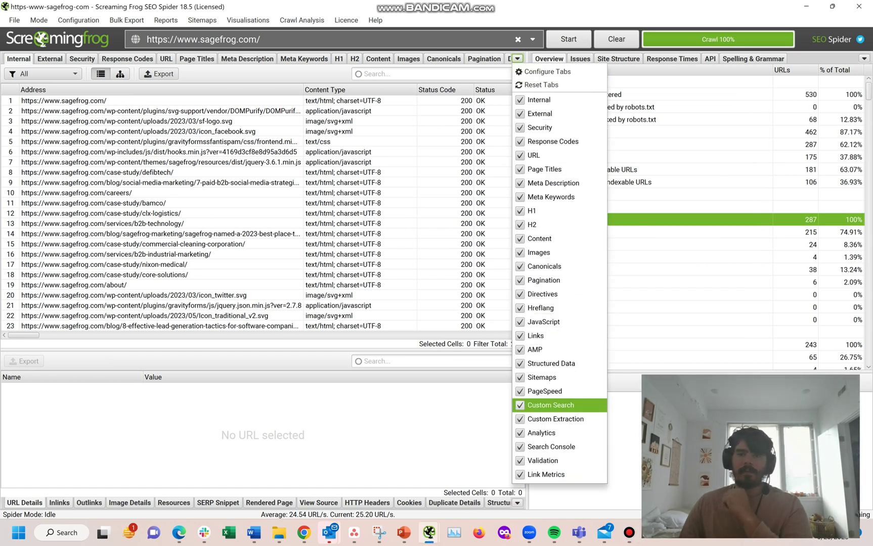
{"action": "left_click", "coordinate": [551, 406]}
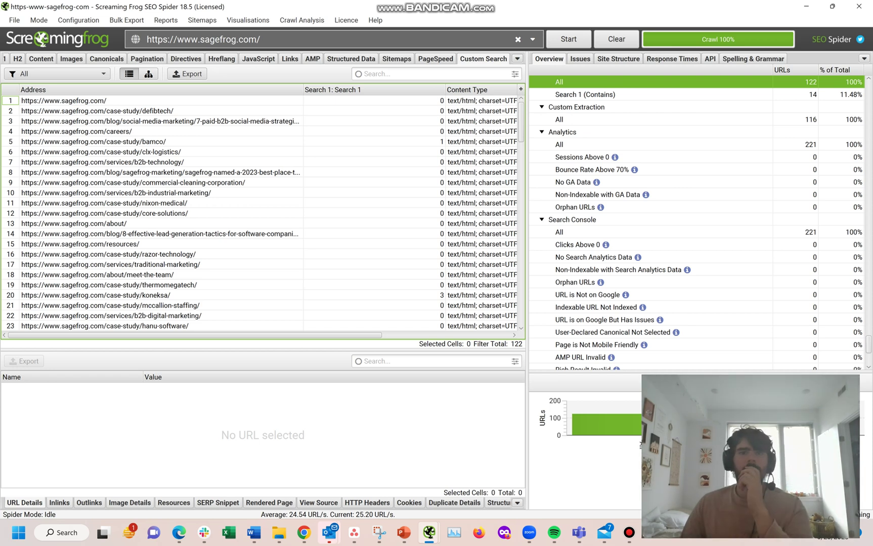
{"action": "left_click", "coordinate": [375, 90]}
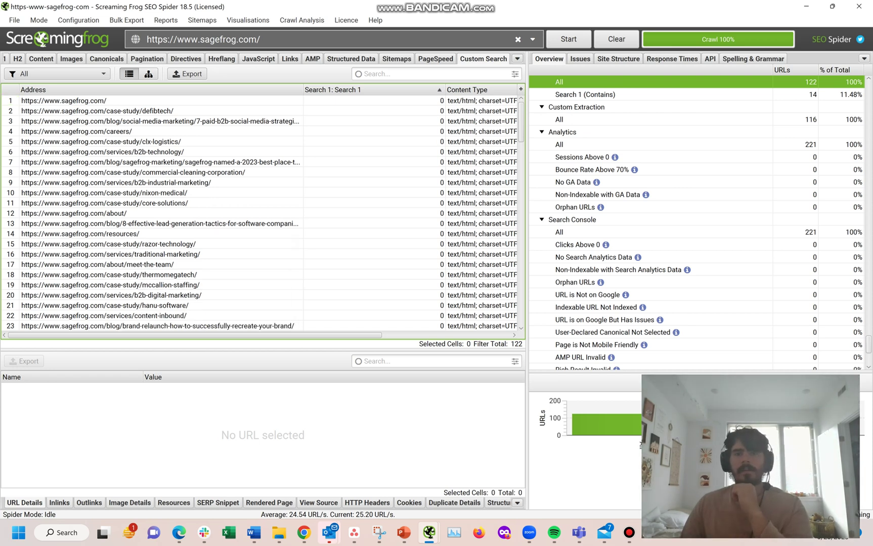
{"action": "left_click", "coordinate": [375, 90]}
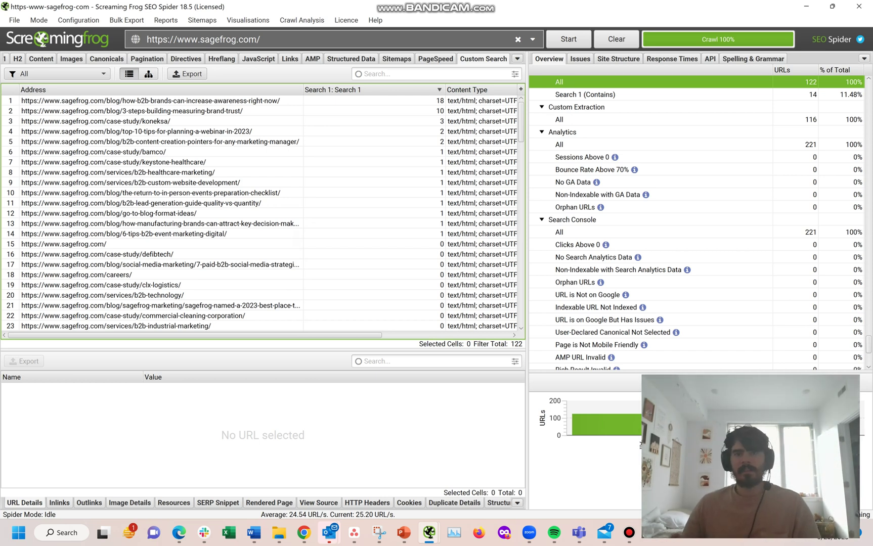
Inspect the URL details of the page with the most matches and of the 6-tips-b2b-event-marketing-digital blog page.
{"action": "left_click", "coordinate": [151, 101]}
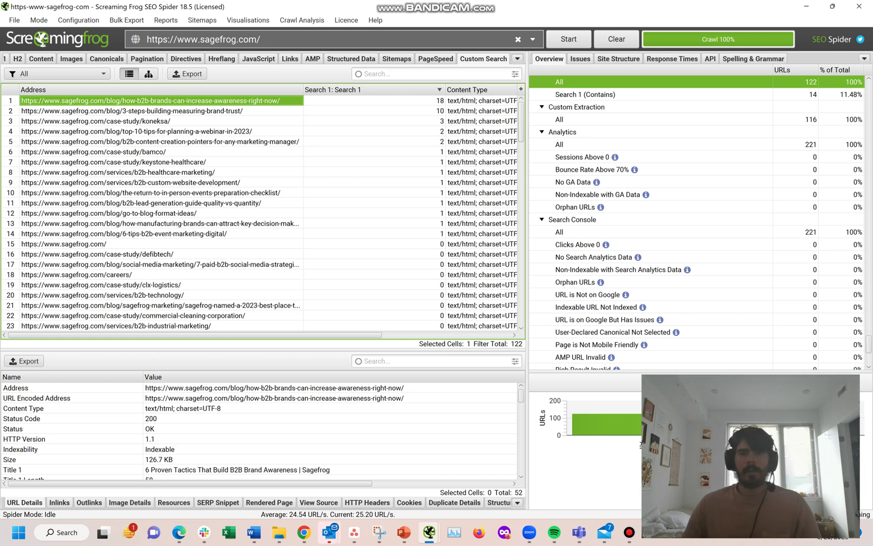
{"action": "left_click_drag", "start_coordinate": [375, 152], "coordinate": [375, 234]}
{"action": "left_click", "coordinate": [175, 233]}
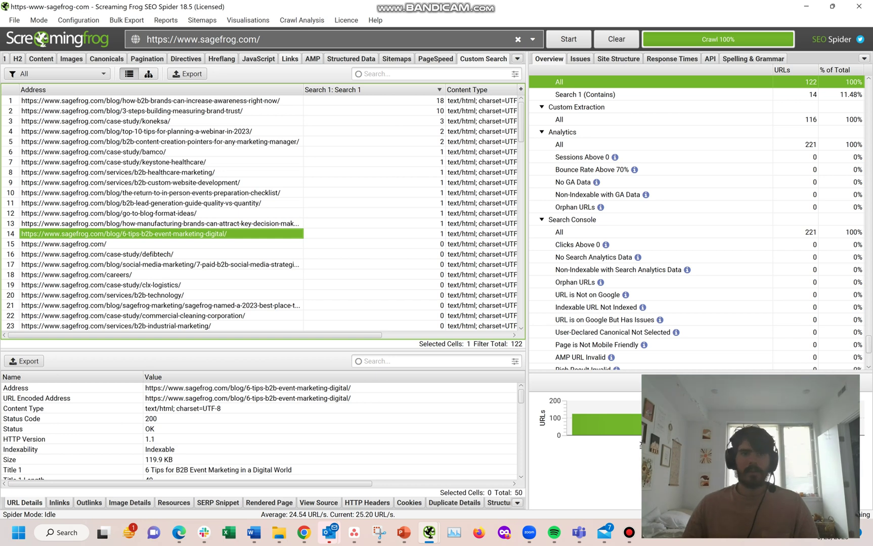
Show the Links report and sort its pages by Crawl Depth in descending order.
{"action": "left_click", "coordinate": [289, 59]}
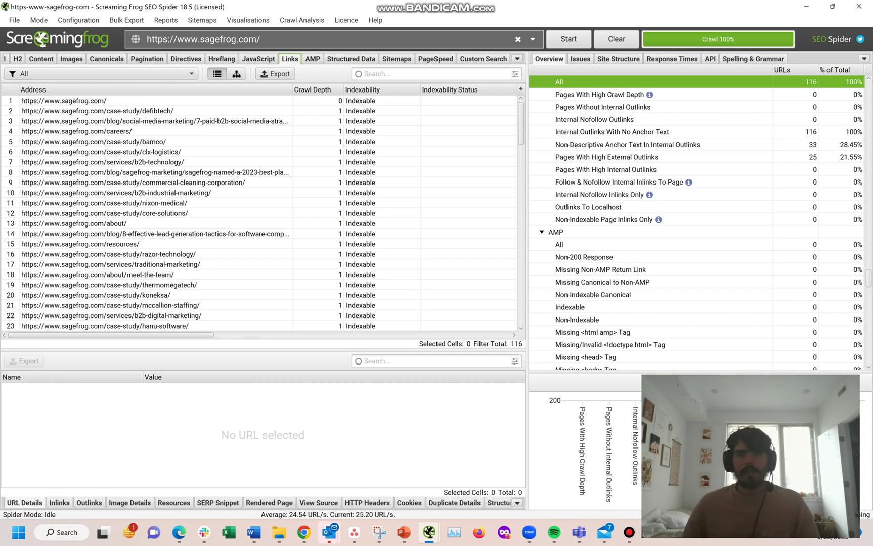
{"action": "left_click", "coordinate": [313, 90]}
{"action": "left_click", "coordinate": [312, 89]}
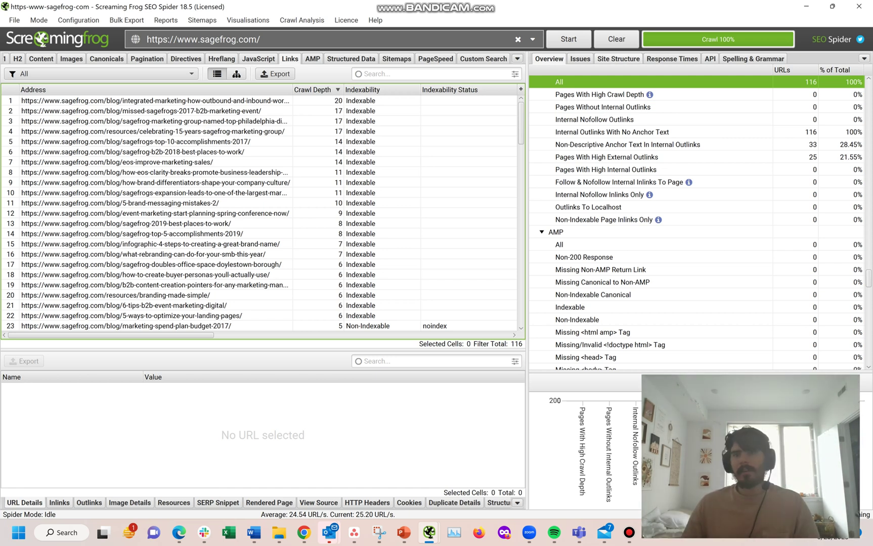
Show the Site Structure, switch the Crawl Depth view from chart to Table, and select the depth 2 row.
{"action": "left_click", "coordinate": [618, 59]}
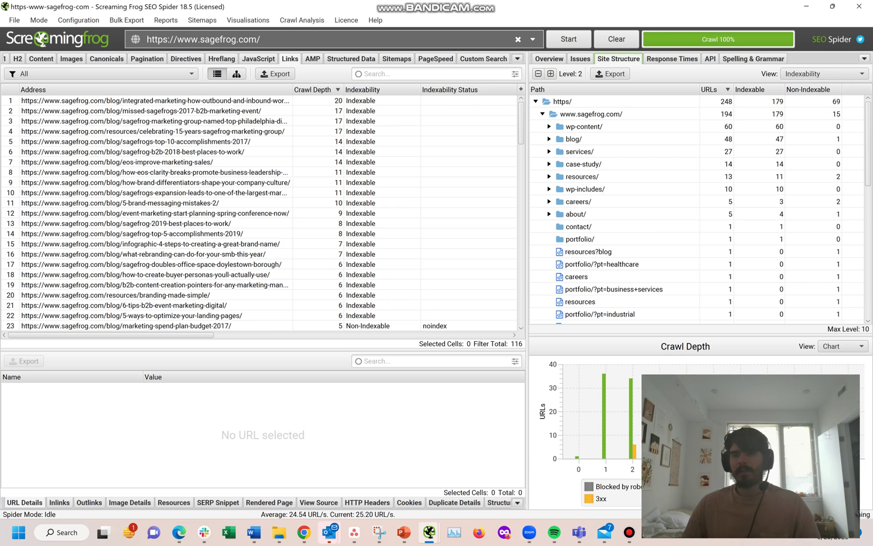
{"action": "left_click", "coordinate": [842, 346]}
{"action": "left_click", "coordinate": [836, 361]}
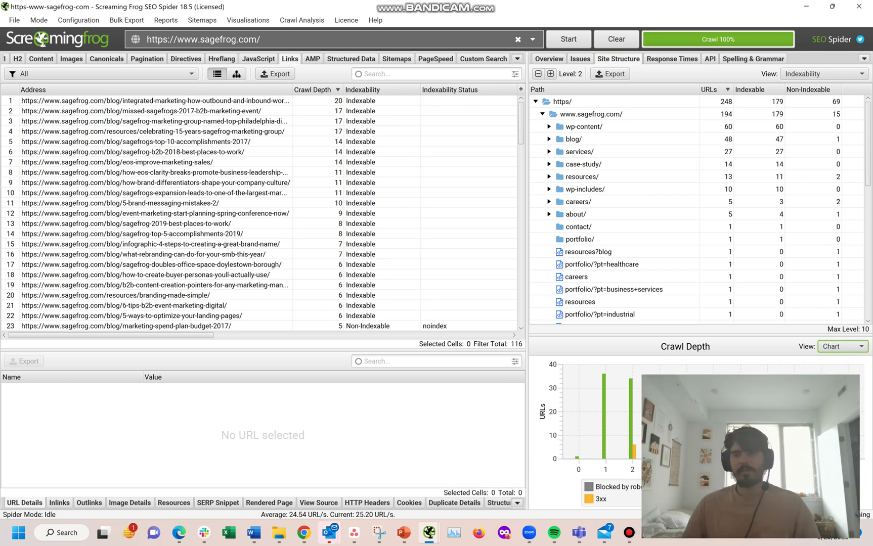
{"action": "left_click", "coordinate": [843, 347]}
{"action": "left_click", "coordinate": [834, 371]}
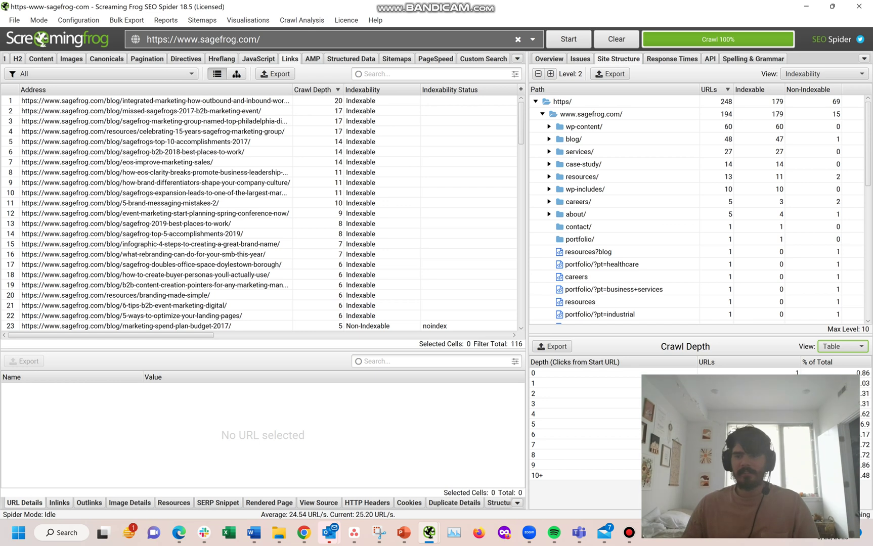
{"action": "left_click", "coordinate": [748, 394]}
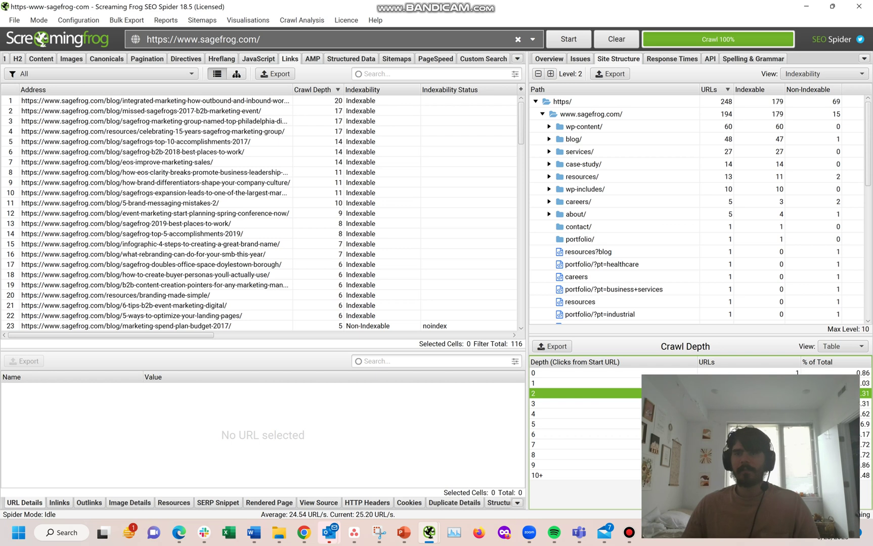
{"action": "scroll", "coordinate": [701, 210], "scroll_direction": "down", "scroll_amount": 1}
{"action": "scroll", "coordinate": [700, 210], "scroll_direction": "up", "scroll_amount": 1}
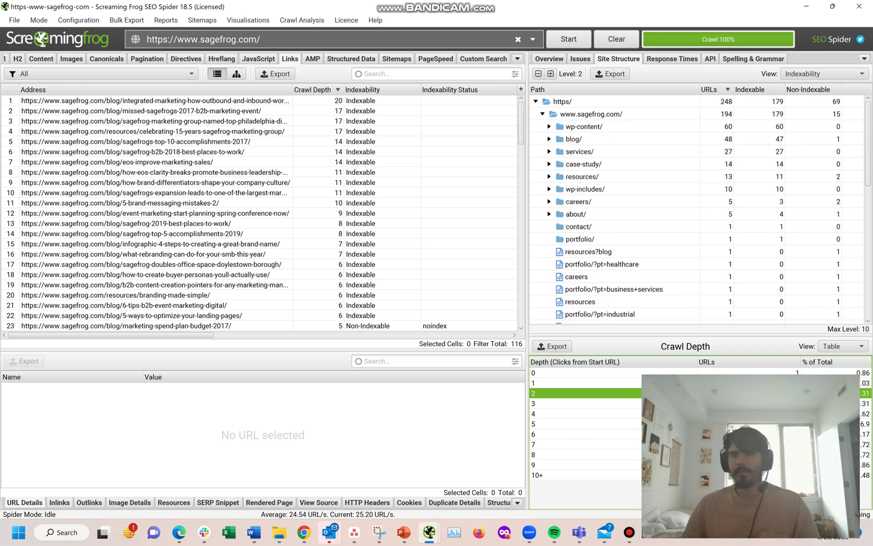
Expand the site structure tree to level 10 and examine the nested folders and files under wp-content.
{"action": "left_click", "coordinate": [551, 74]}
{"action": "left_click", "coordinate": [551, 74]}
{"action": "left_click", "coordinate": [551, 74]}
{"action": "left_click", "coordinate": [551, 74]}
{"action": "left_click", "coordinate": [551, 74]}
{"action": "left_click", "coordinate": [551, 74]}
{"action": "left_click", "coordinate": [551, 74]}
{"action": "left_click", "coordinate": [551, 74]}
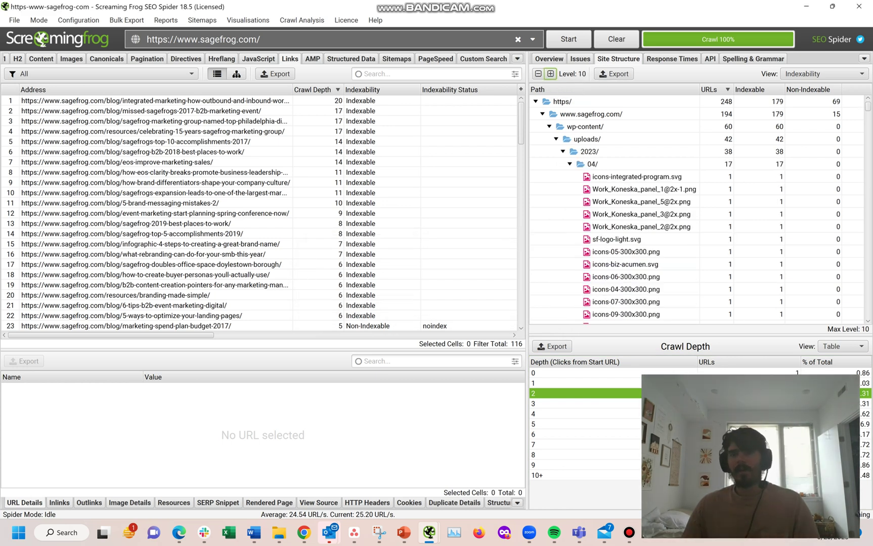
{"action": "scroll", "coordinate": [687, 210], "scroll_direction": "down", "scroll_amount": 7}
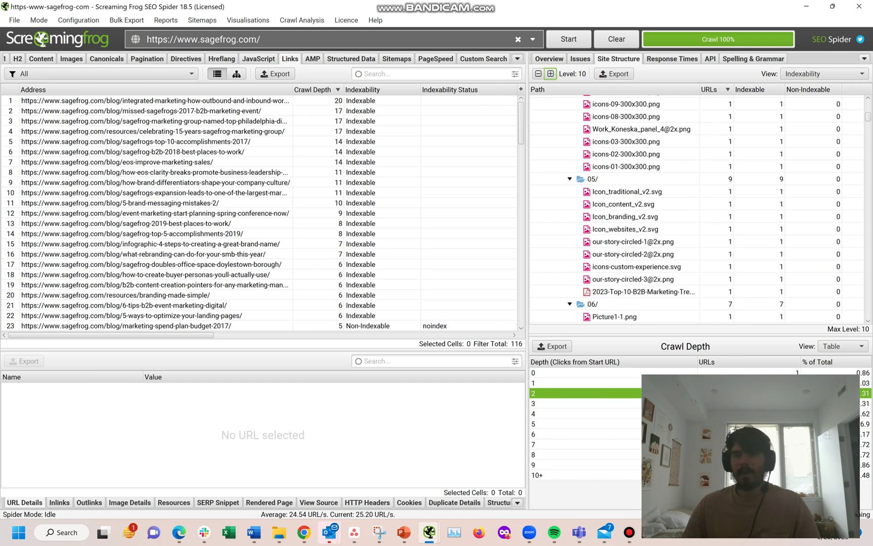
{"action": "scroll", "coordinate": [687, 209], "scroll_direction": "down", "scroll_amount": 6}
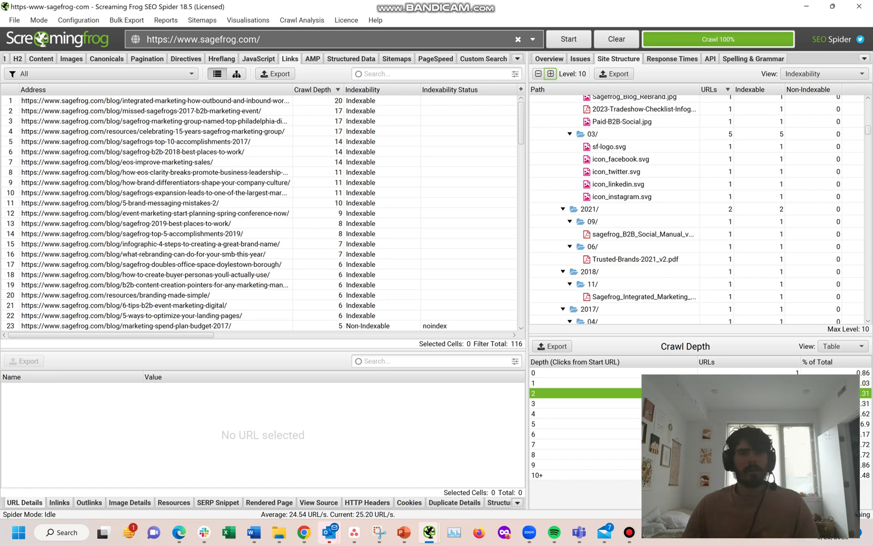
Return to the crawl overview and review its categories up to the Summary section.
{"action": "left_click", "coordinate": [548, 58]}
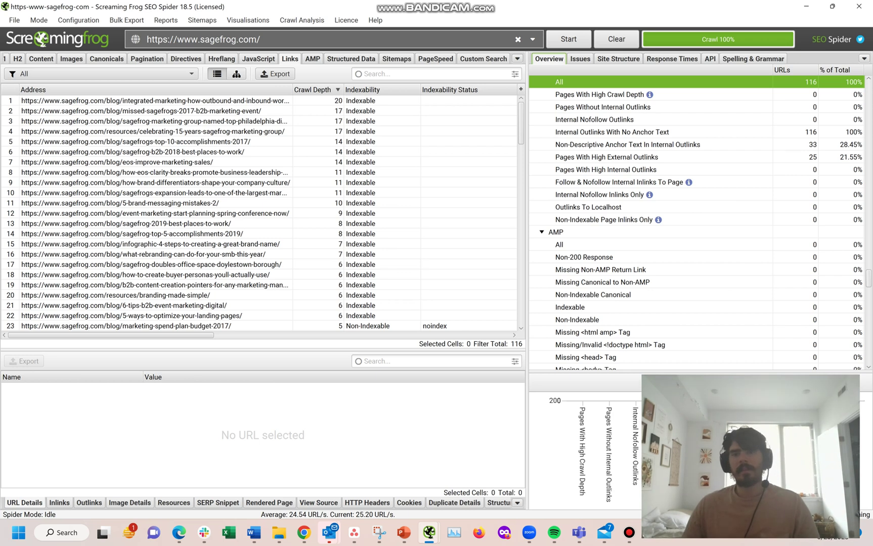
{"action": "scroll", "coordinate": [697, 222], "scroll_direction": "down", "scroll_amount": 4}
{"action": "scroll", "coordinate": [696, 223], "scroll_direction": "up", "scroll_amount": 3}
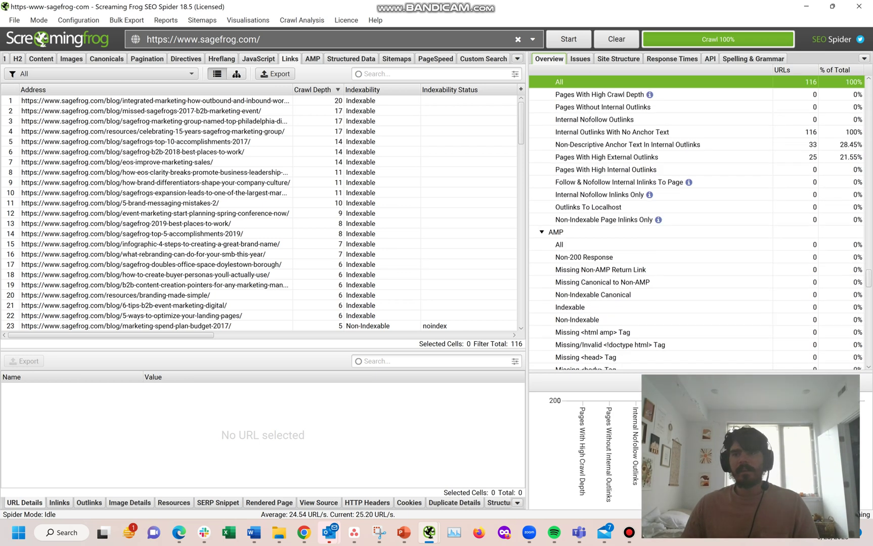
{"action": "scroll", "coordinate": [698, 222], "scroll_direction": "up", "scroll_amount": 8}
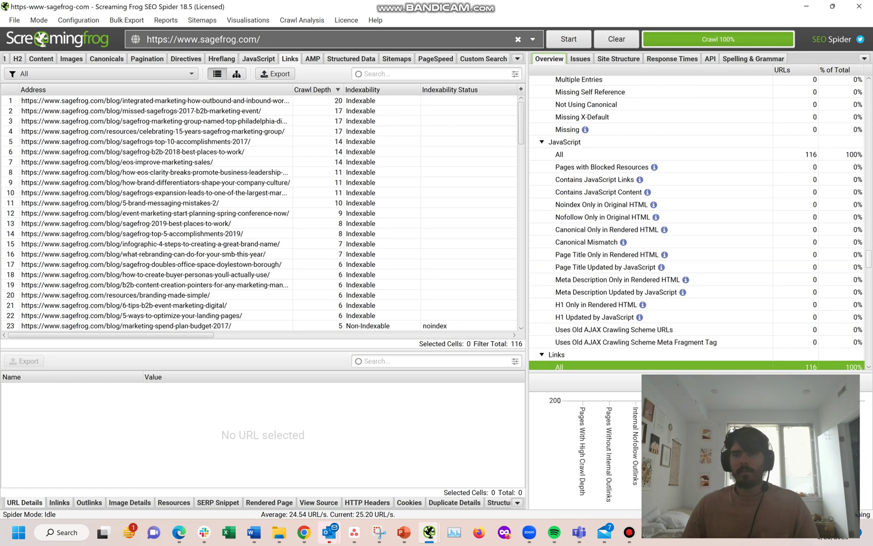
{"action": "scroll", "coordinate": [698, 222], "scroll_direction": "up", "scroll_amount": 20}
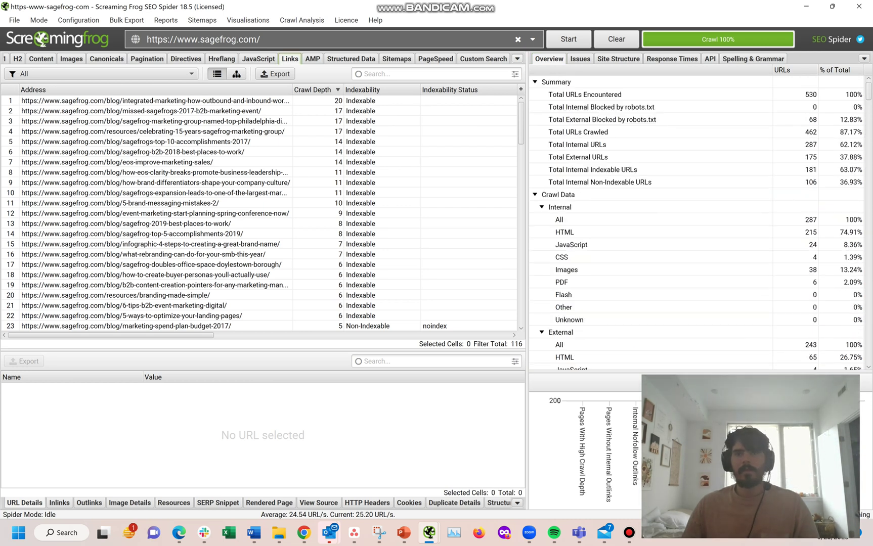
Reset the report tabs to return to the Internal report with all URLs.
{"action": "left_click", "coordinate": [517, 58]}
{"action": "left_click", "coordinate": [536, 85]}
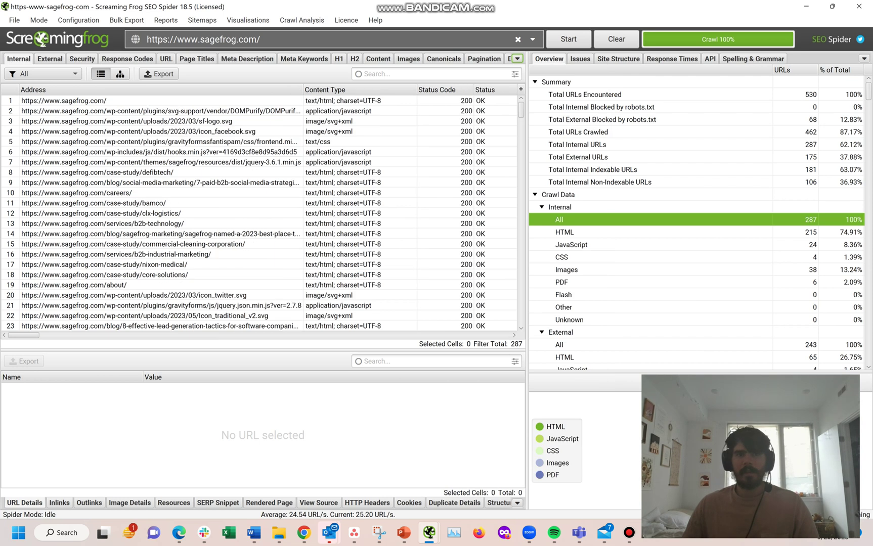
{"action": "scroll", "coordinate": [698, 222], "scroll_direction": "down", "scroll_amount": 6}
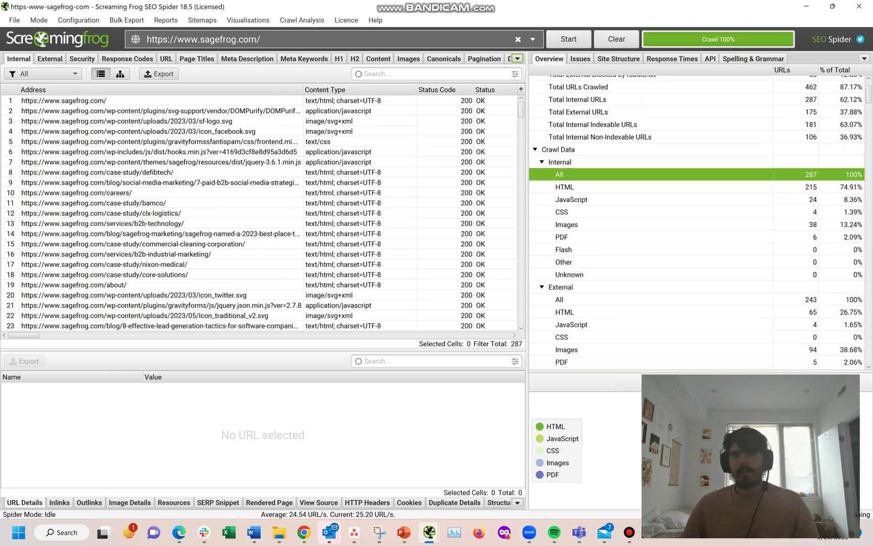
List the Client Error (4xx) URLs from the response codes data and restrict the list to internal ones.
{"action": "scroll", "coordinate": [260, 212], "scroll_direction": "down", "scroll_amount": 2}
{"action": "scroll", "coordinate": [698, 222], "scroll_direction": "down", "scroll_amount": 5}
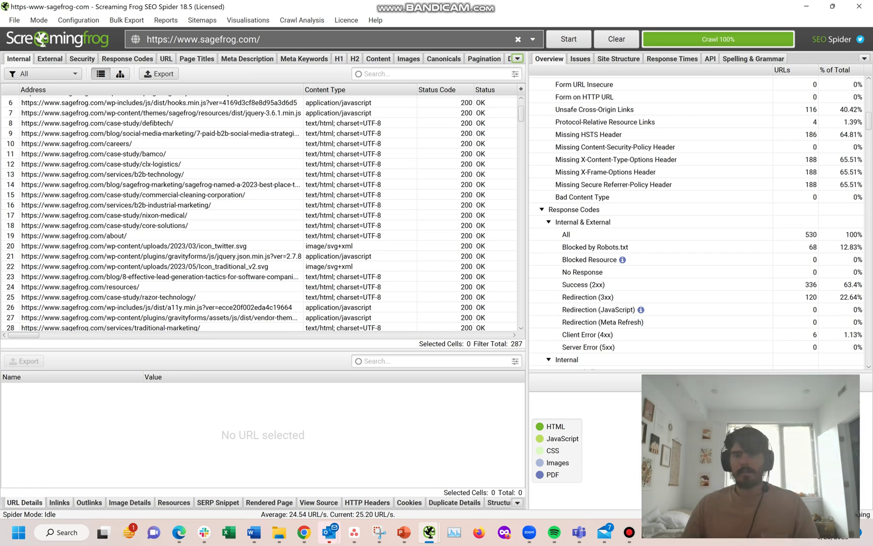
{"action": "left_click", "coordinate": [587, 335]}
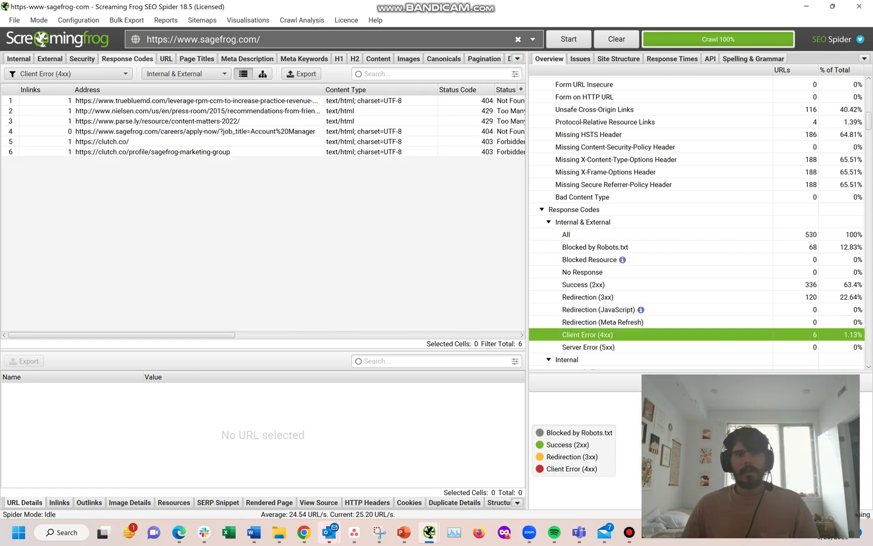
{"action": "left_click", "coordinate": [186, 74]}
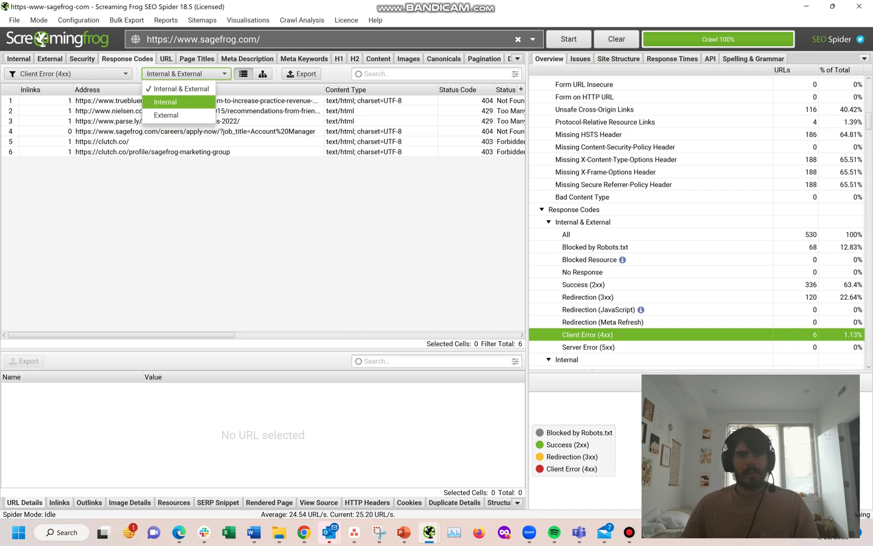
{"action": "left_click", "coordinate": [165, 102]}
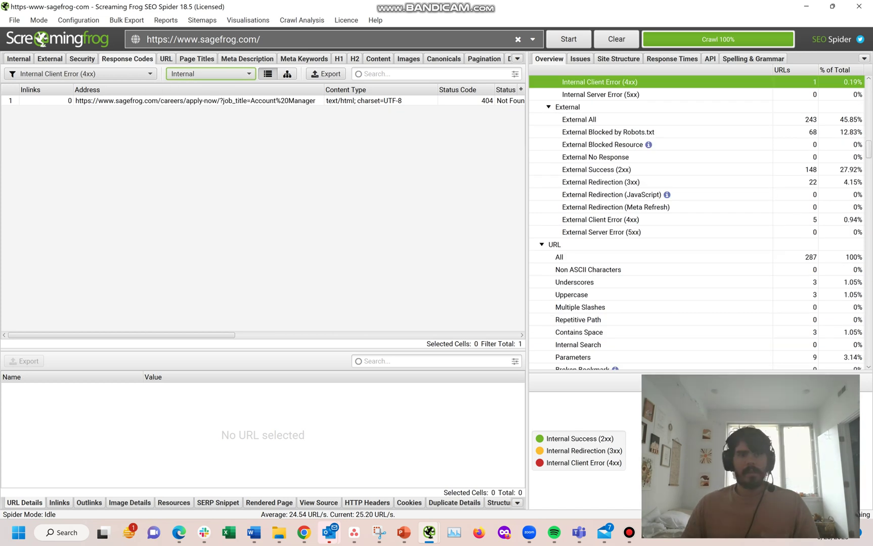
Bring up the Links report for all URLs and examine its crawl depth, link score and inlinks columns.
{"action": "left_click", "coordinate": [19, 58]}
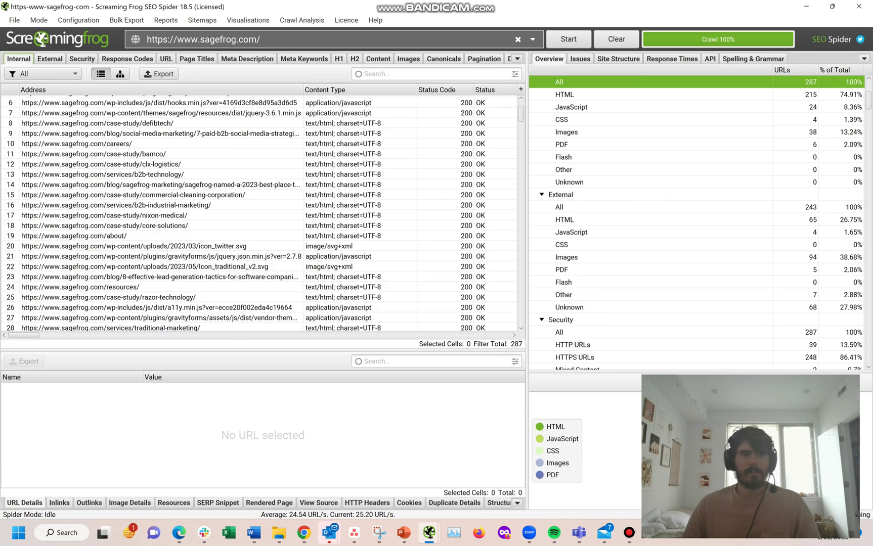
{"action": "left_click", "coordinate": [127, 59]}
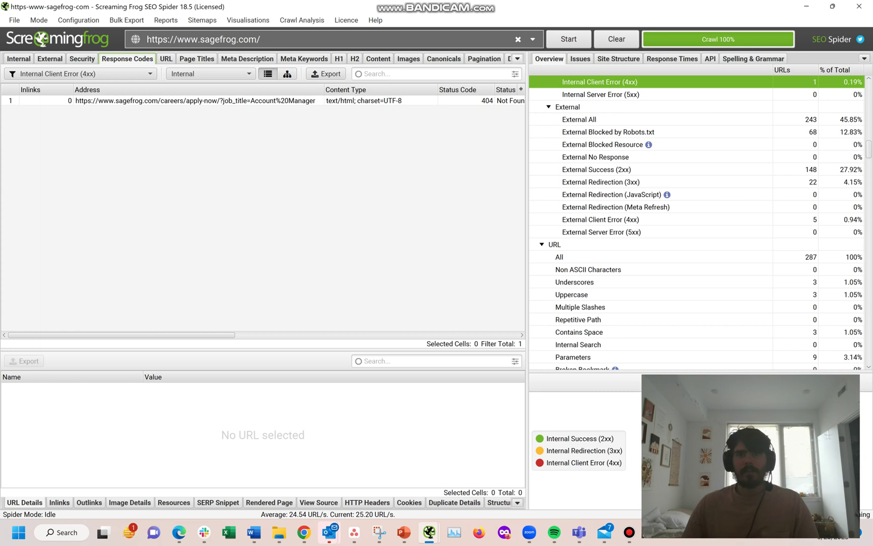
{"action": "left_click", "coordinate": [517, 58]}
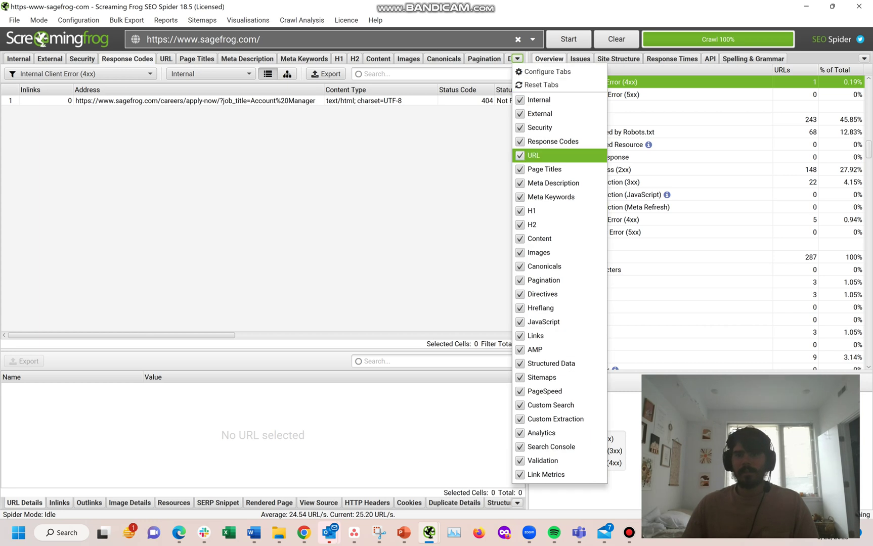
{"action": "left_click", "coordinate": [536, 335]}
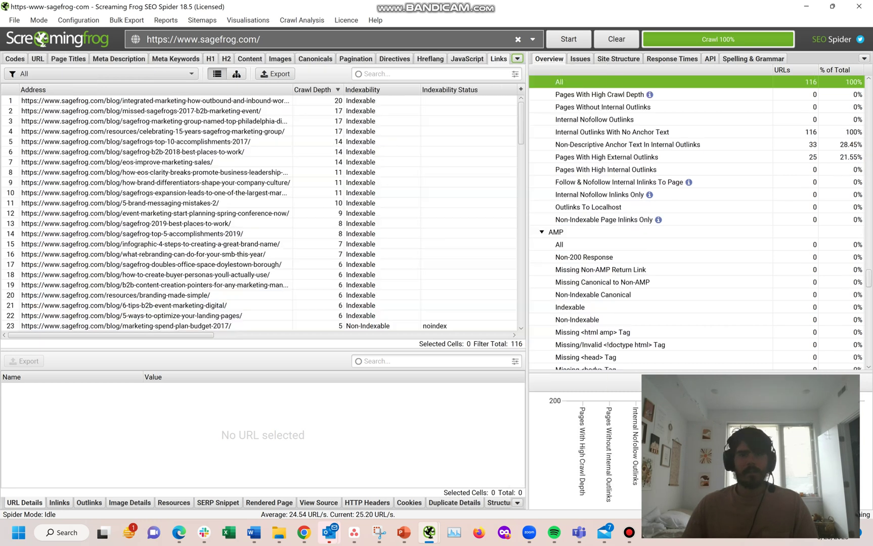
{"action": "left_click_drag", "start_coordinate": [146, 335], "coordinate": [226, 334]}
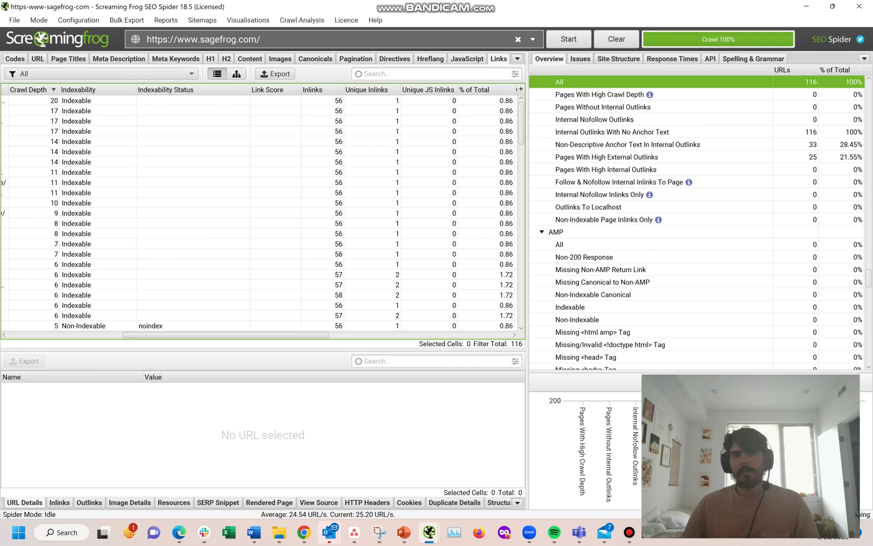
{"action": "mouse_move", "coordinate": [227, 335]}
{"action": "left_mouse_down"}
{"action": "mouse_move", "coordinate": [141, 335]}
{"action": "mouse_move", "coordinate": [213, 335]}
{"action": "left_mouse_up"}
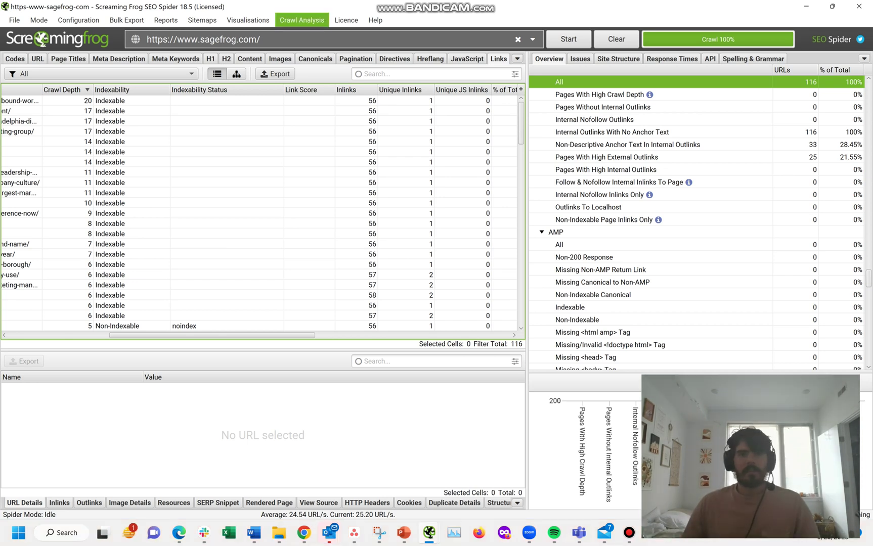
Generate the Force-Directed Crawl Diagram of the site and inspect the details of its outlying page nodes.
{"action": "left_click", "coordinate": [301, 20]}
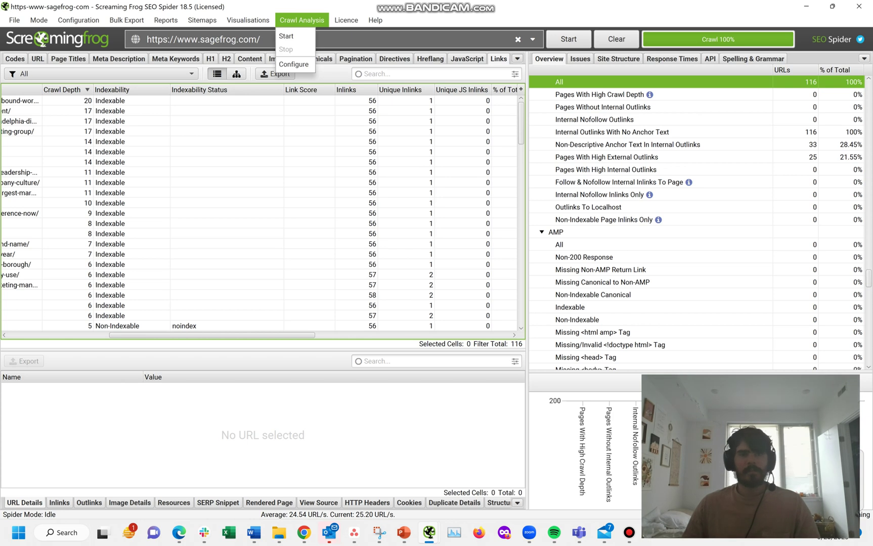
{"action": "mouse_move", "coordinate": [248, 21]}
{"action": "key", "text": "Down"}
{"action": "key", "text": "Down"}
{"action": "key", "text": "Down"}
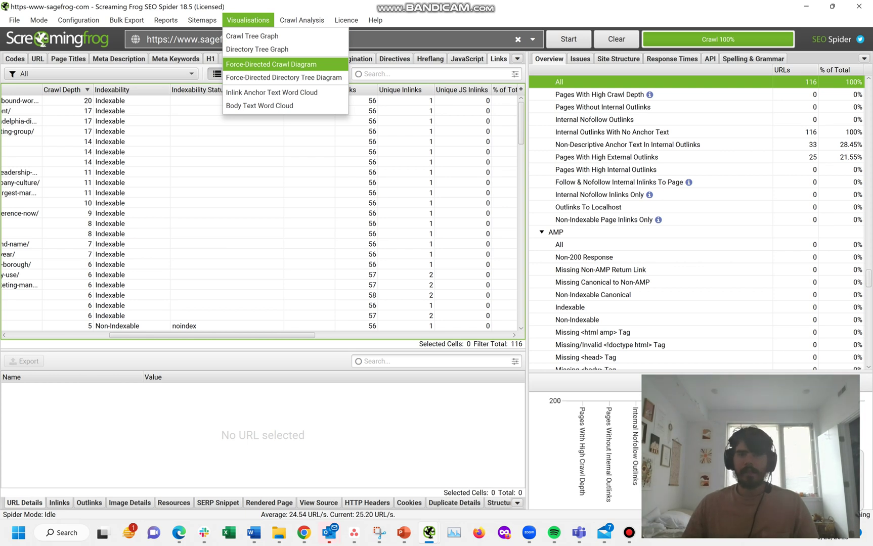
{"action": "key", "text": "Return"}
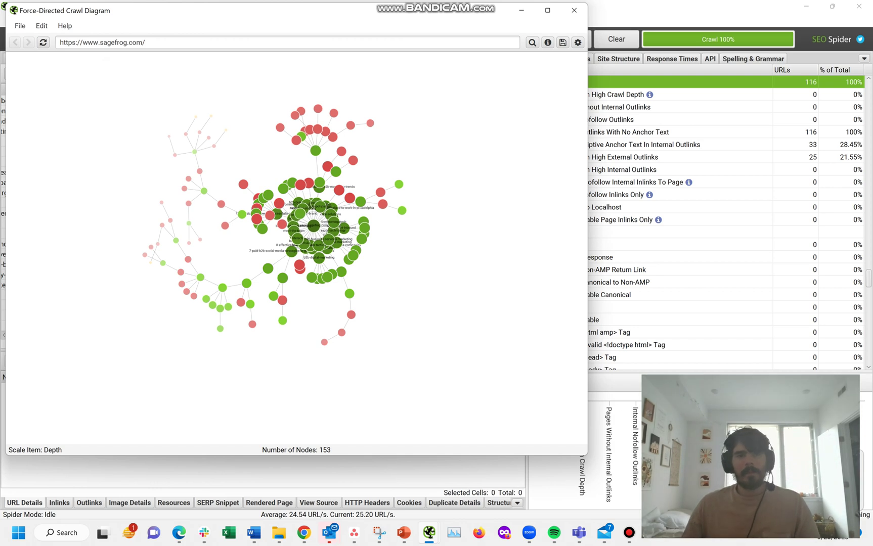
{"action": "mouse_move", "coordinate": [169, 136]}
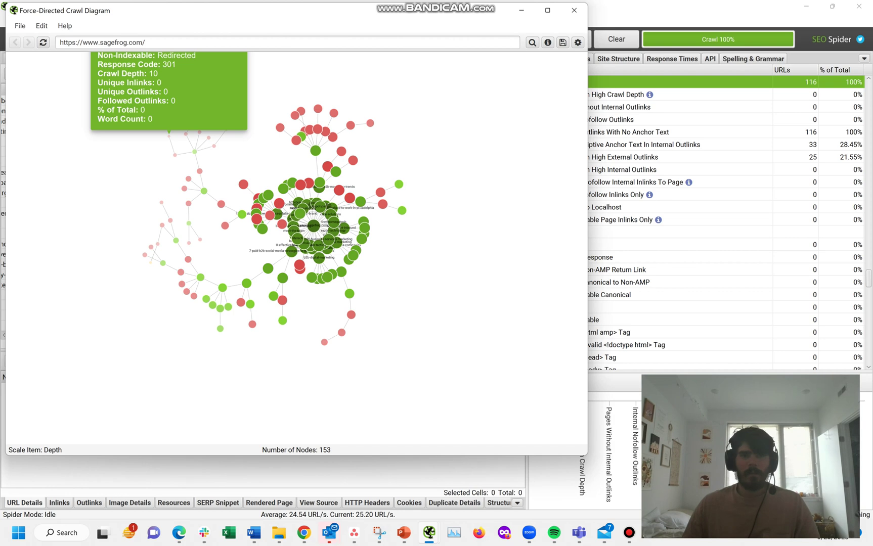
{"action": "mouse_move", "coordinate": [220, 329]}
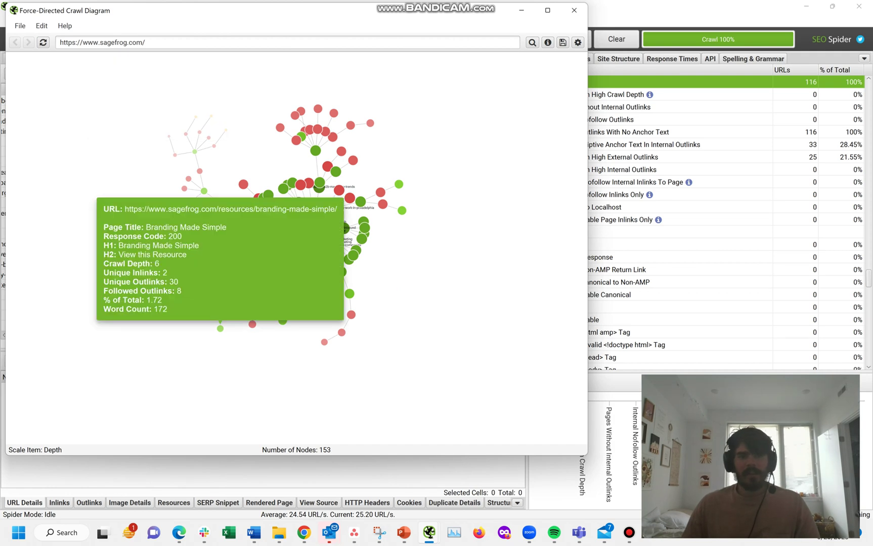
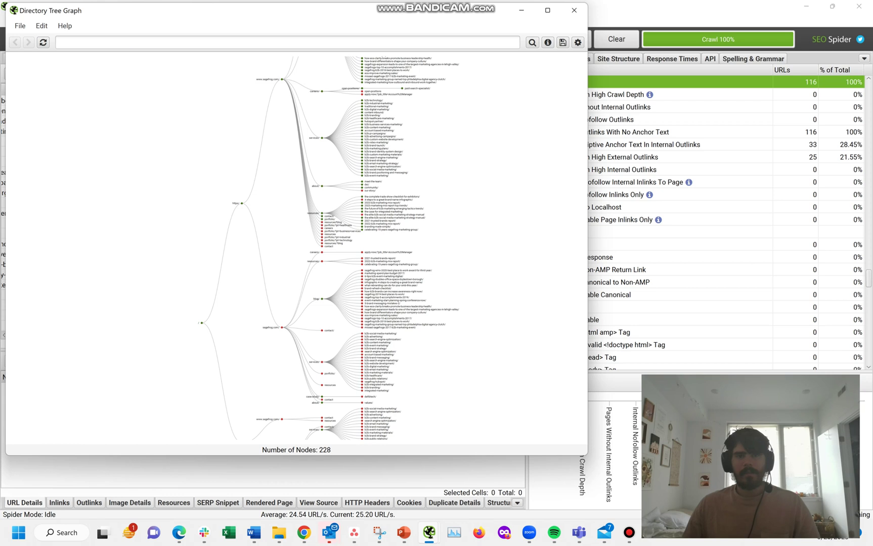
{"action": "left_click_drag", "start_coordinate": [253, 197], "coordinate": [156, 371]}
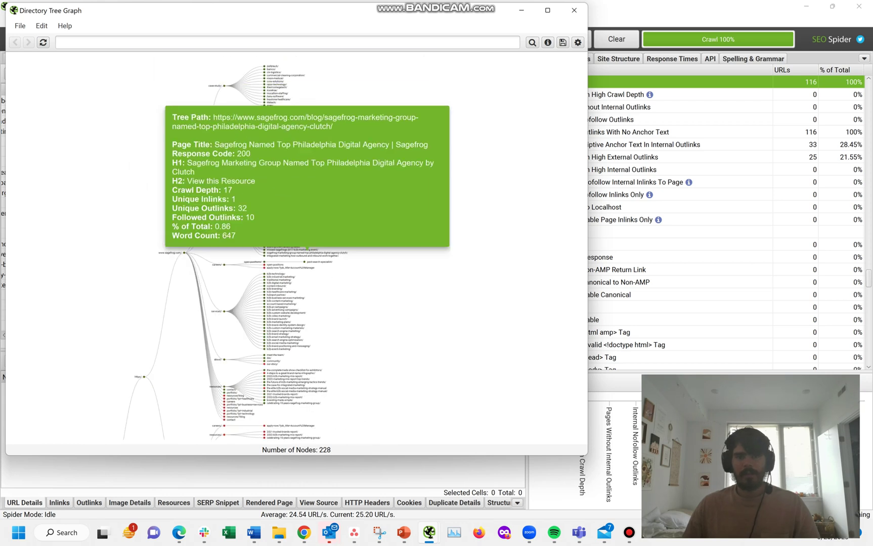
{"action": "mouse_move", "coordinate": [305, 262]}
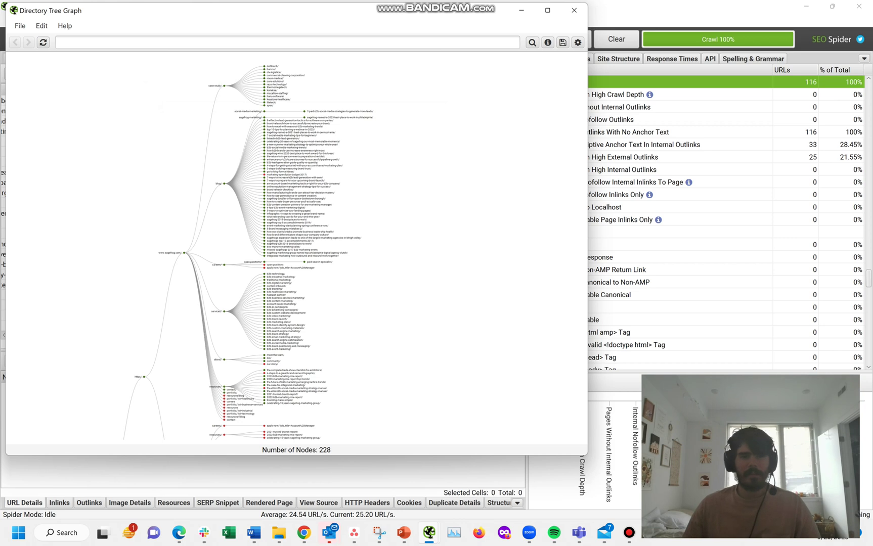
{"action": "left_click_drag", "start_coordinate": [375, 313], "coordinate": [421, 155]}
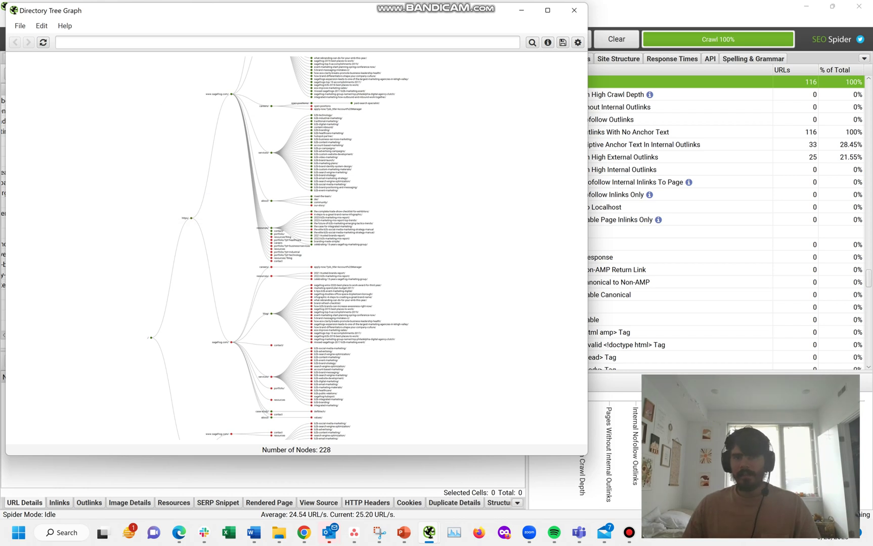
{"action": "mouse_move", "coordinate": [231, 95]}
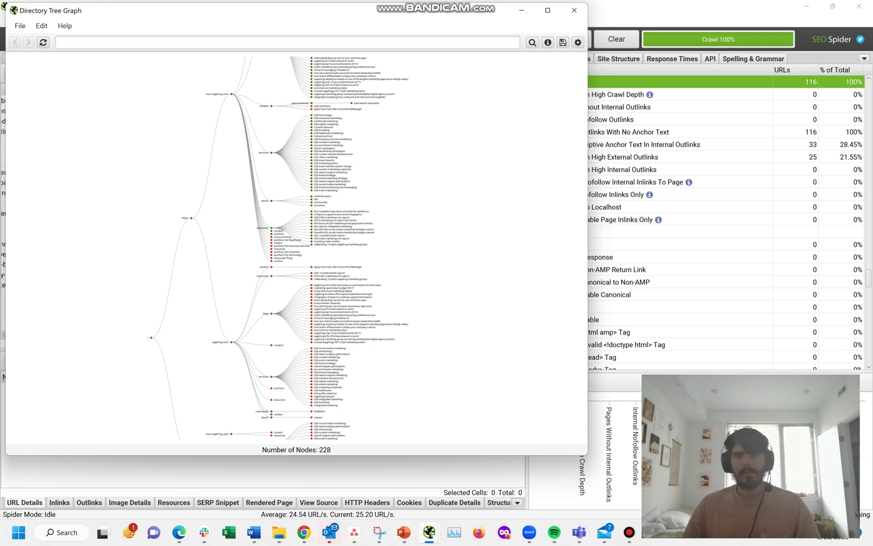
{"action": "left_click_drag", "start_coordinate": [241, 117], "coordinate": [233, 307]}
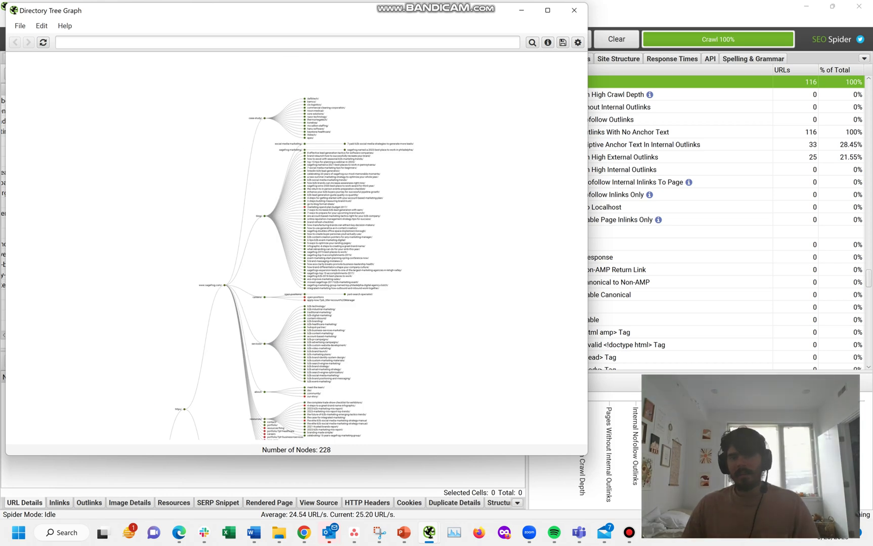
{"action": "left_click_drag", "start_coordinate": [233, 307], "coordinate": [157, 311]}
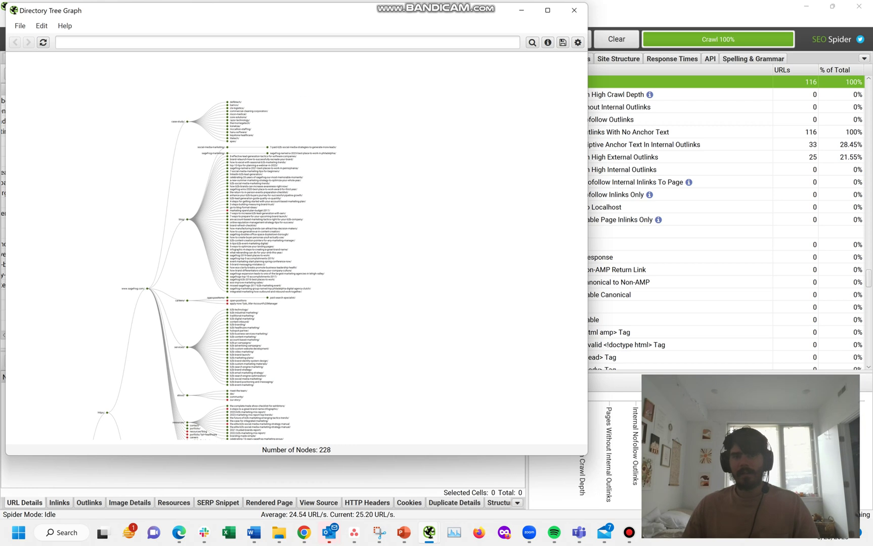